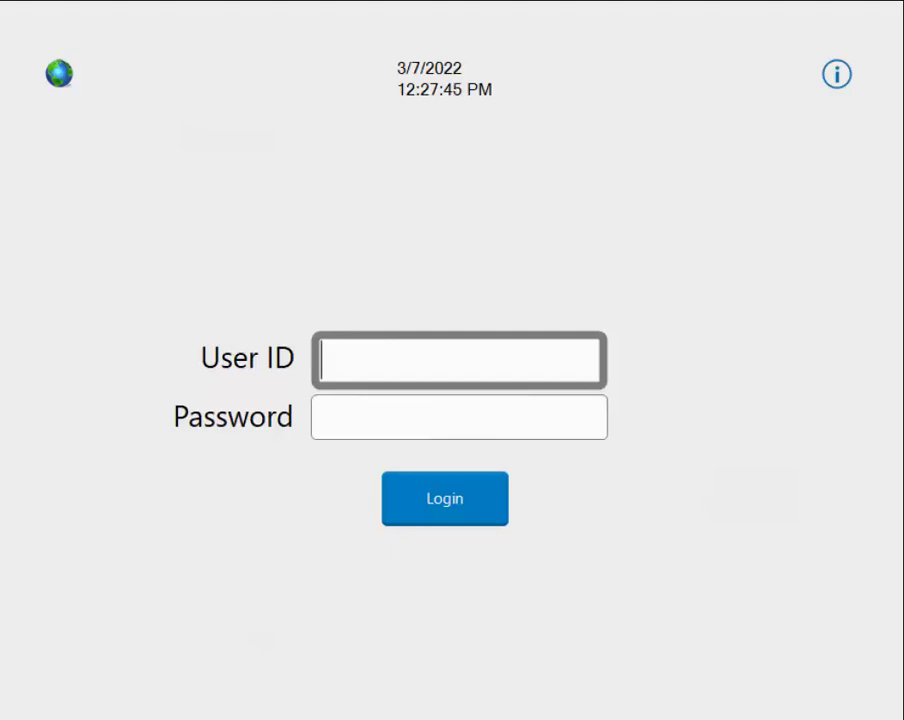
- Log in to the cabinet with the user ID and password
type("****")
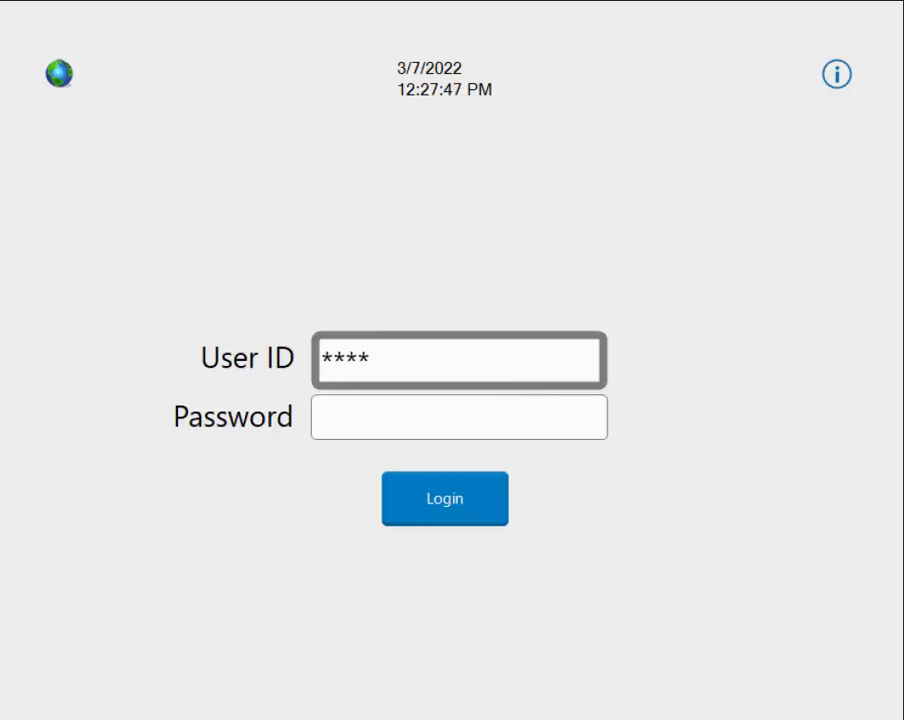
key("Tab")
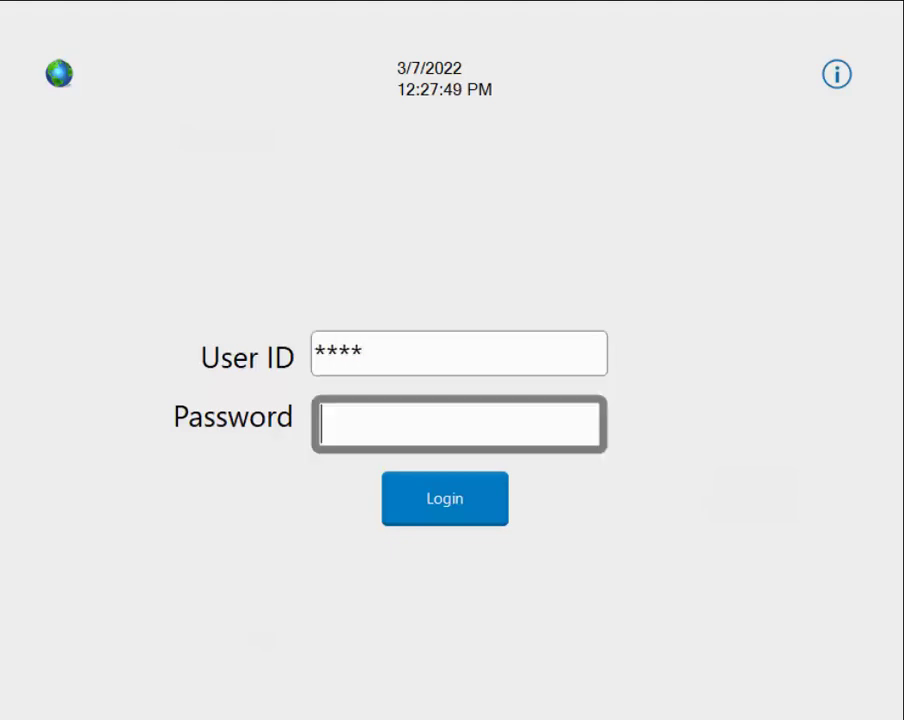
type("***")
key("Return")
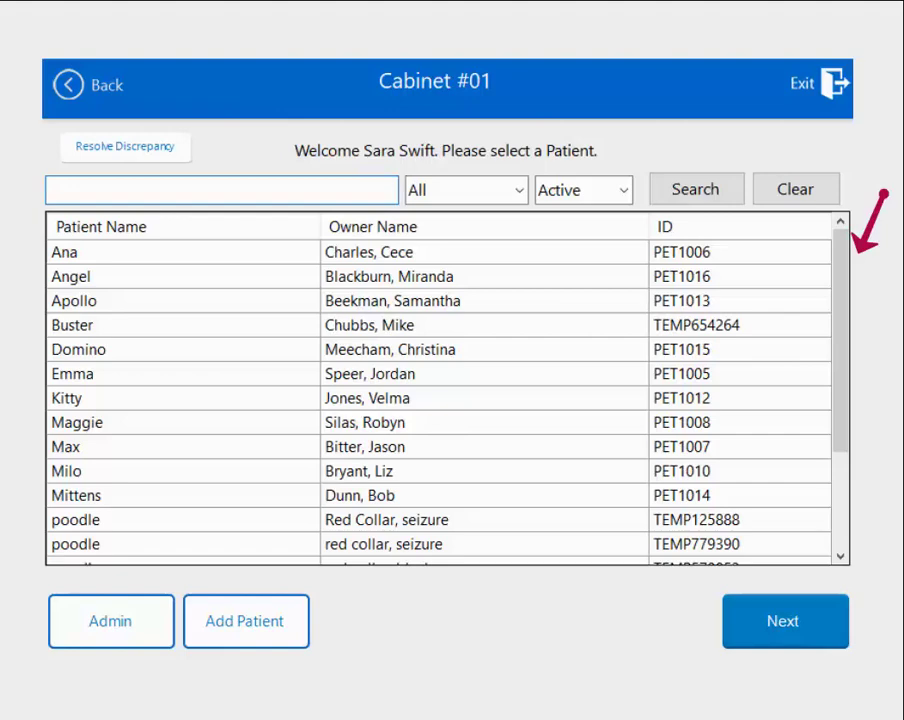
- Search for patient Max, select him, choose the third doctor in the list and open the issue/return screen
mouse_move(840, 340)
left_mouse_down()
mouse_move(840, 434)
mouse_move(840, 338)
left_mouse_up()
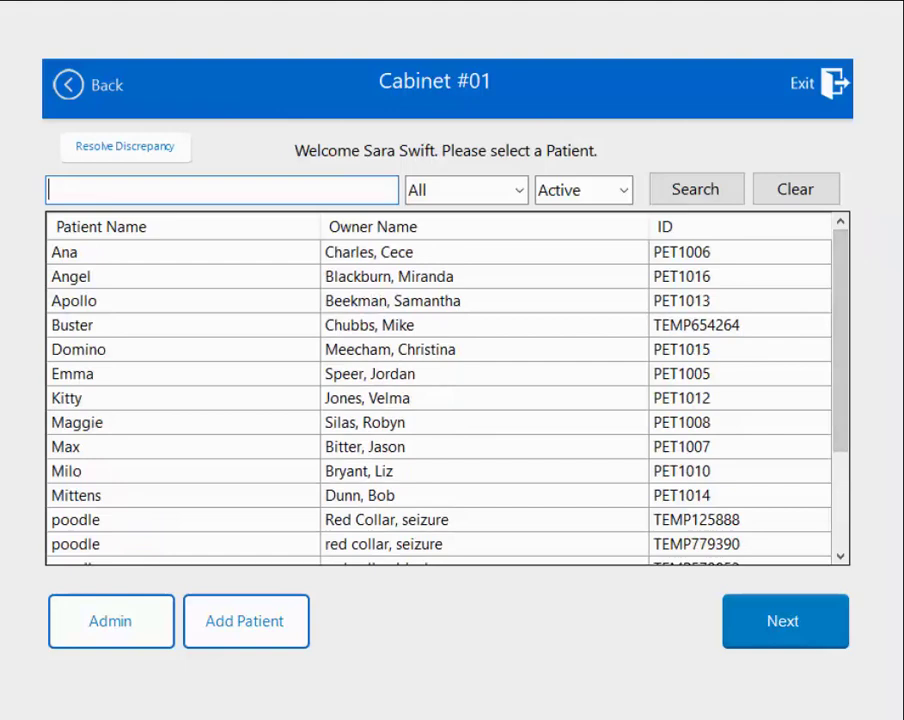
type("max")
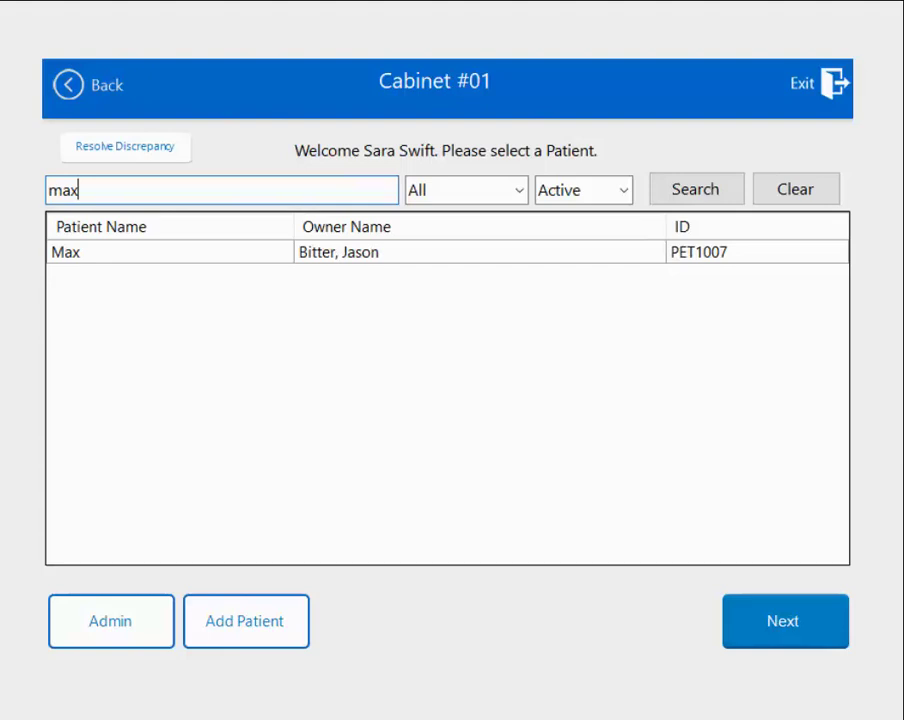
left_click(338, 252)
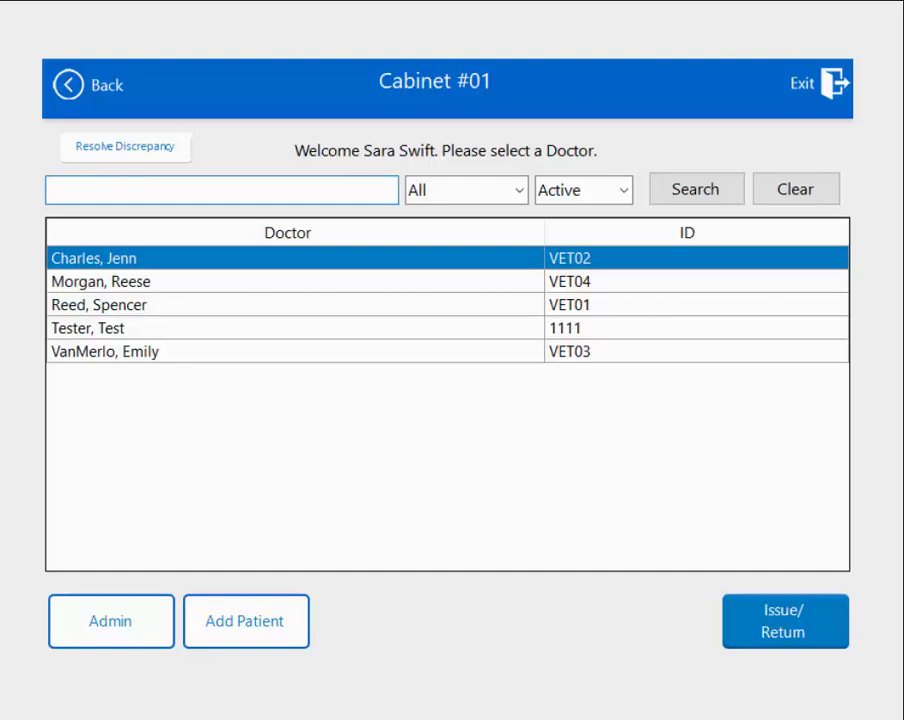
left_click(294, 304)
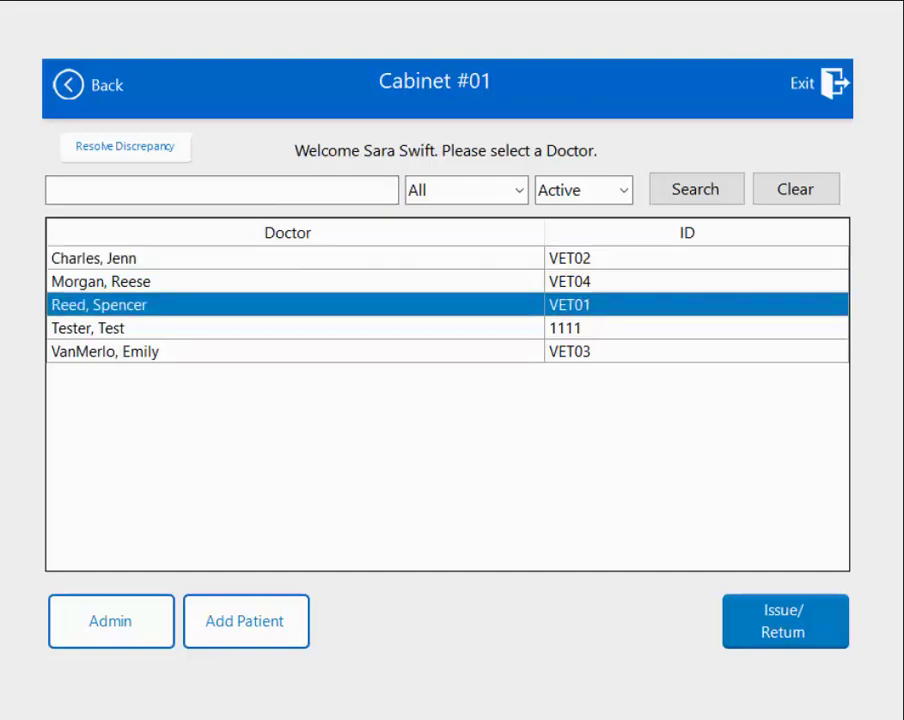
left_click(785, 621)
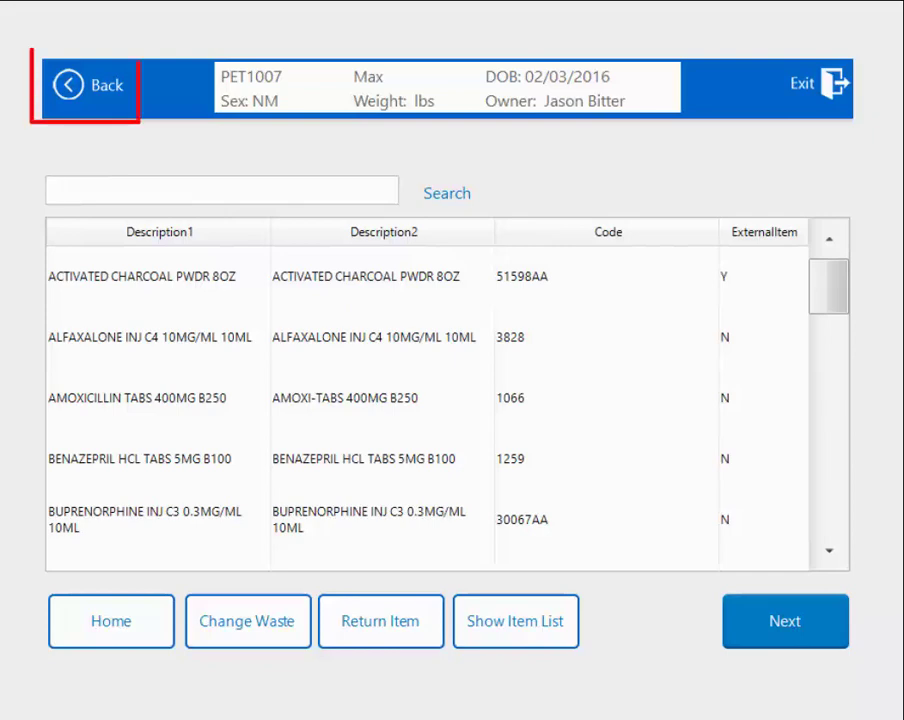
- Issue the ordered Carprofen Chew Tabs 100MG and Buprenorphine Inj C3 from Max's order patient list and confirm the carprofen dose
left_click(88, 85)
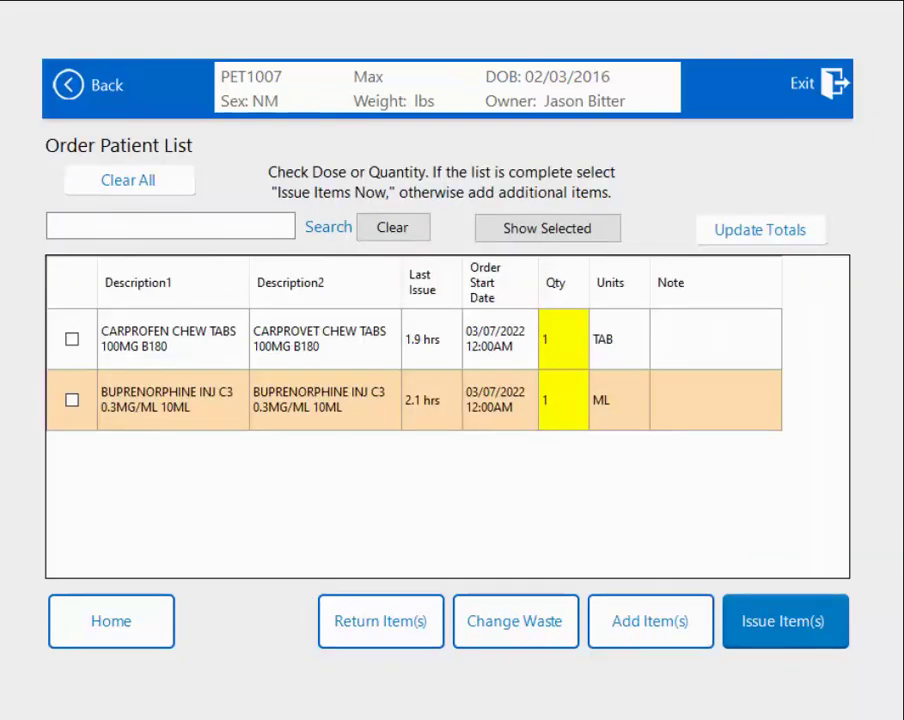
left_click(71, 339)
left_click(71, 399)
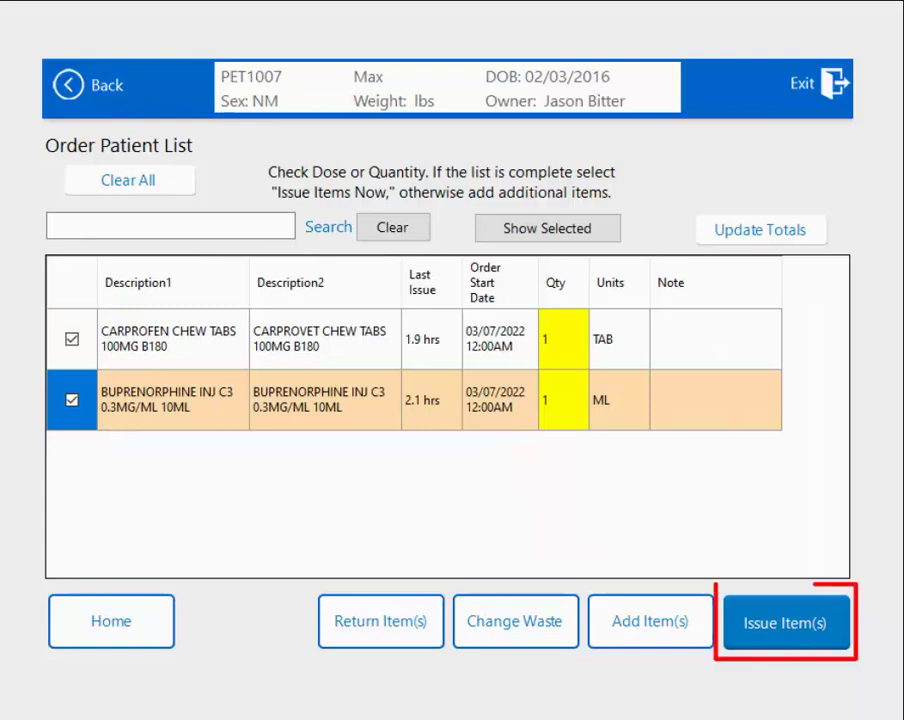
left_click(783, 621)
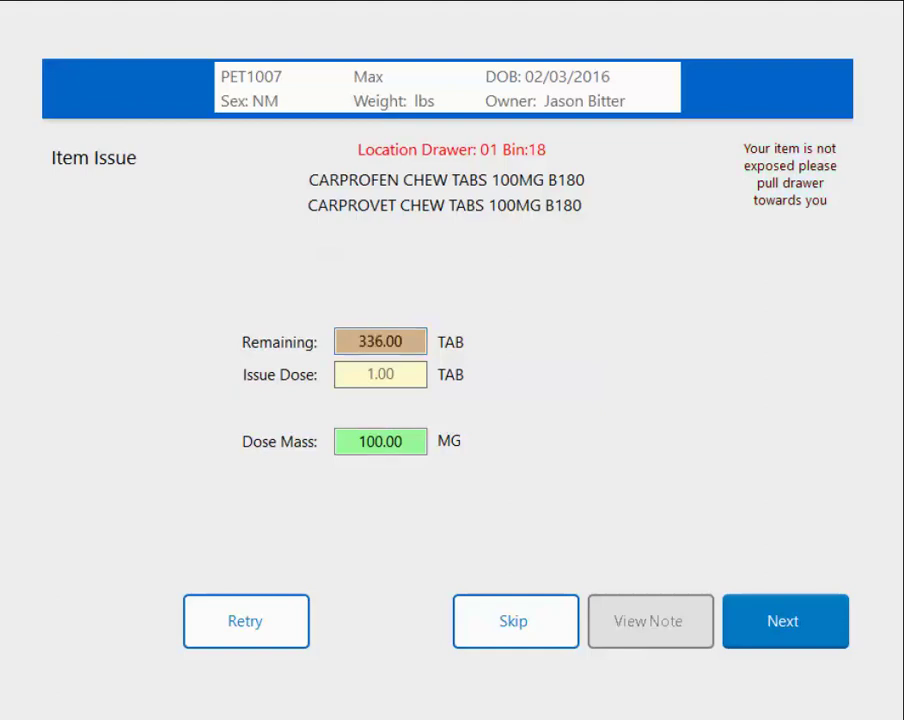
left_click(785, 621)
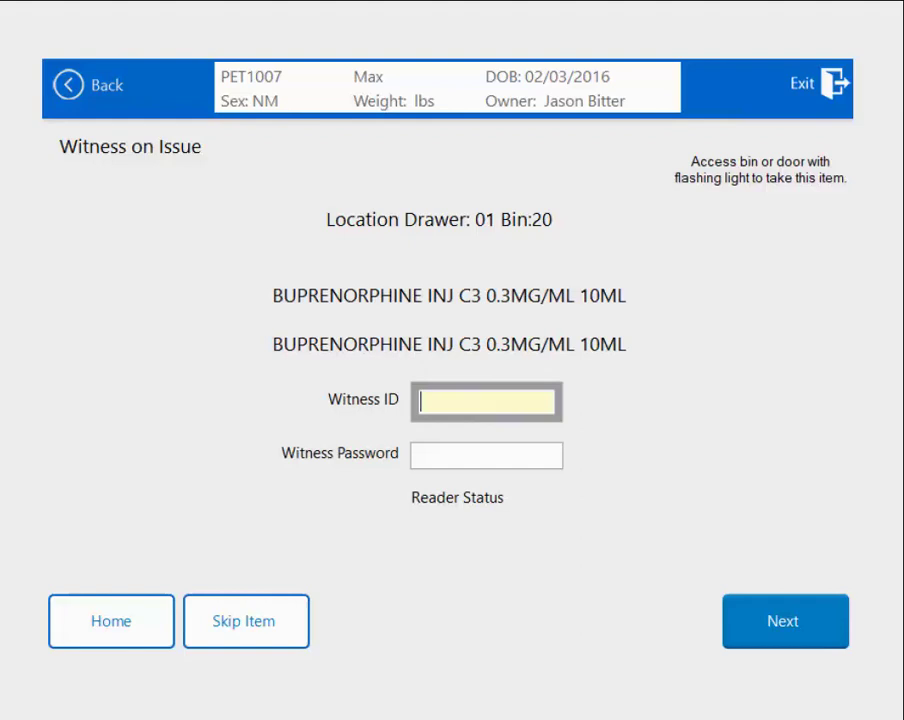
- Authorize the buprenorphine issue with the witness ID and witness password, and issue a quantity of 1 ML from container BUP-001
type("****")
key("Tab")
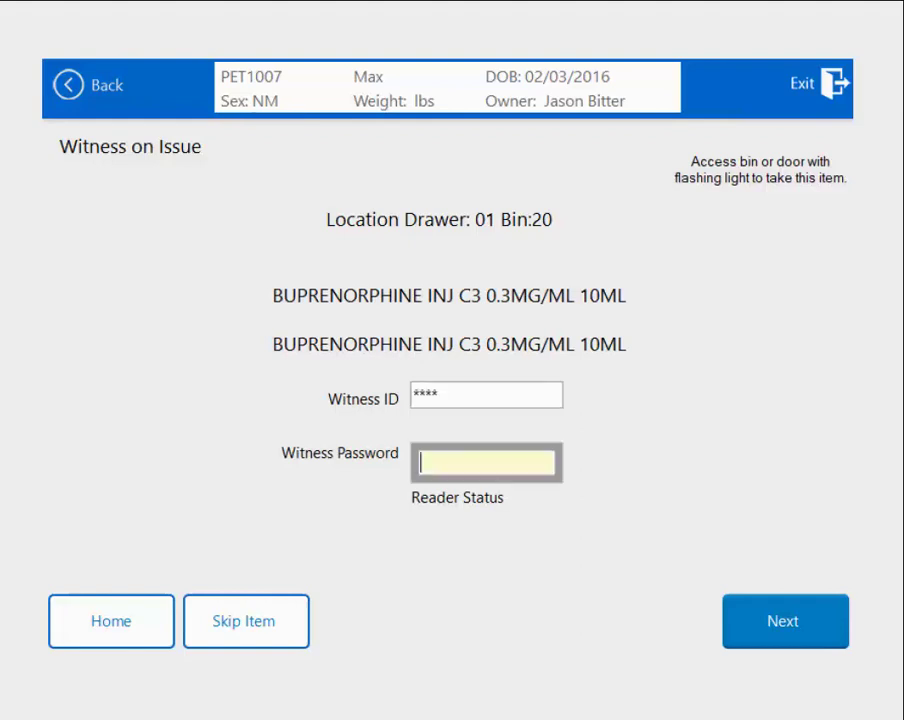
type("****")
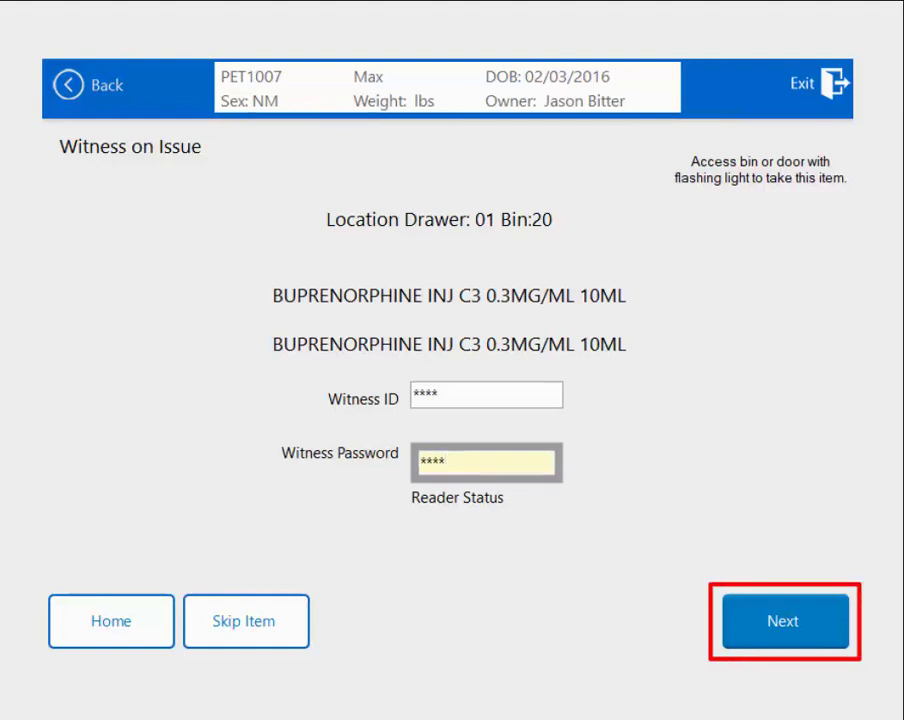
key("Return")
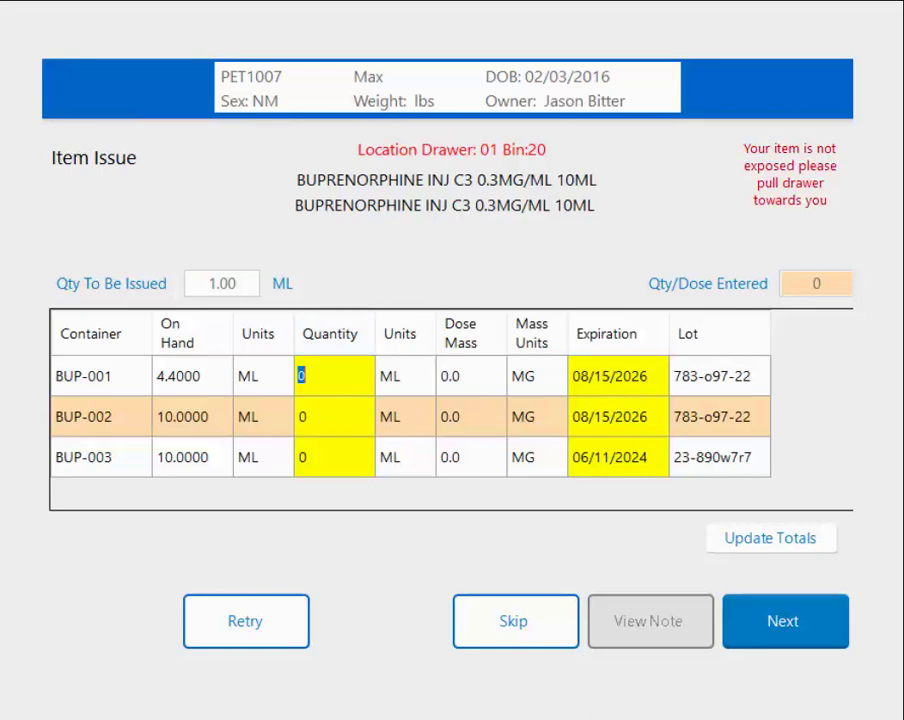
type("1")
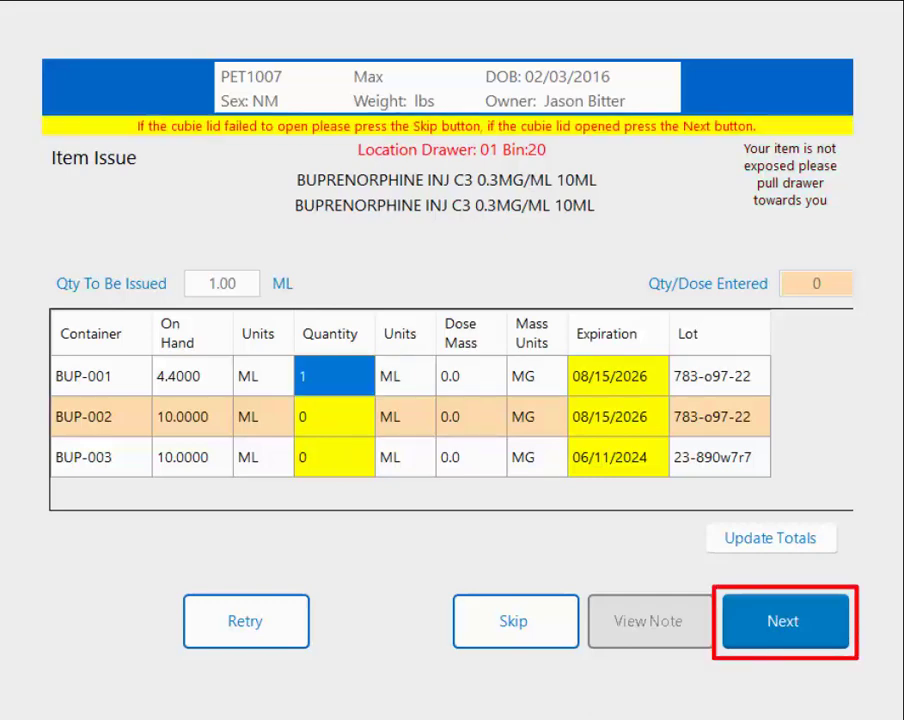
key("Return")
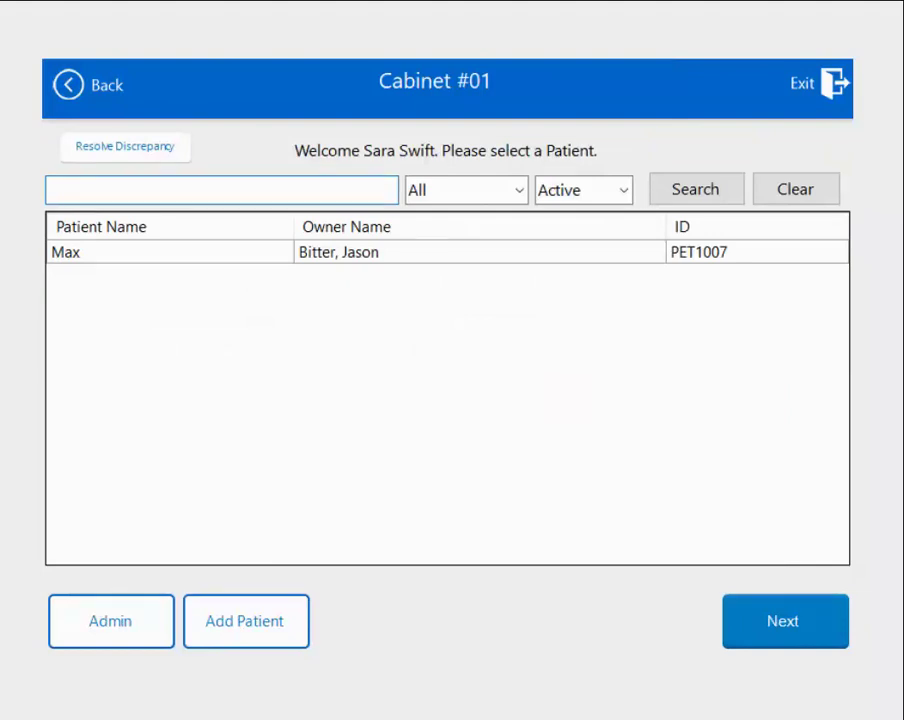
- Select patient Max from the full patient list, choose the third doctor and open the issue/return screen
key("Return")
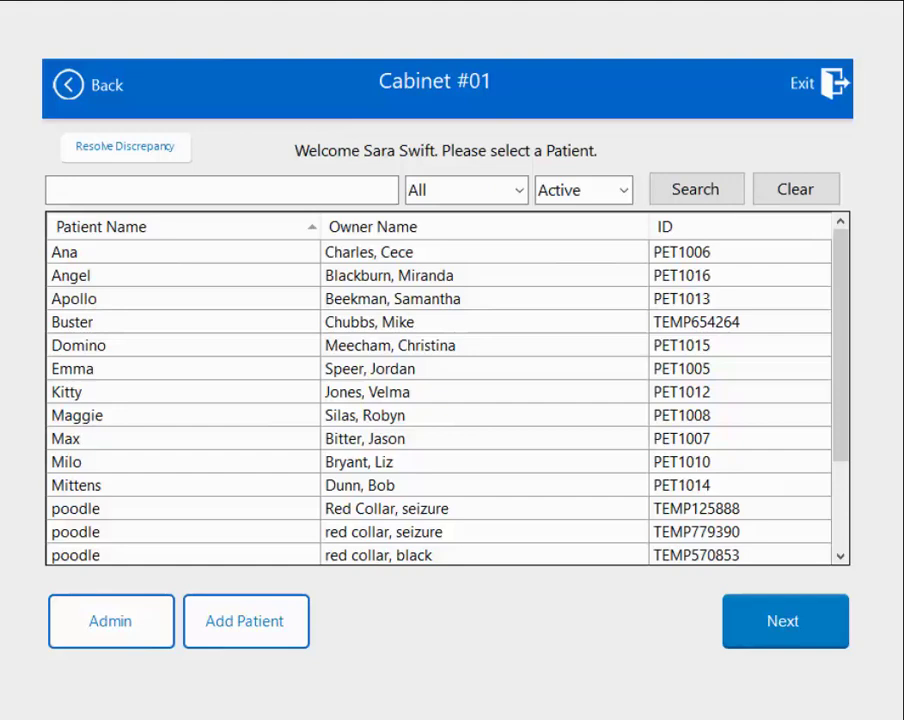
left_click(438, 438)
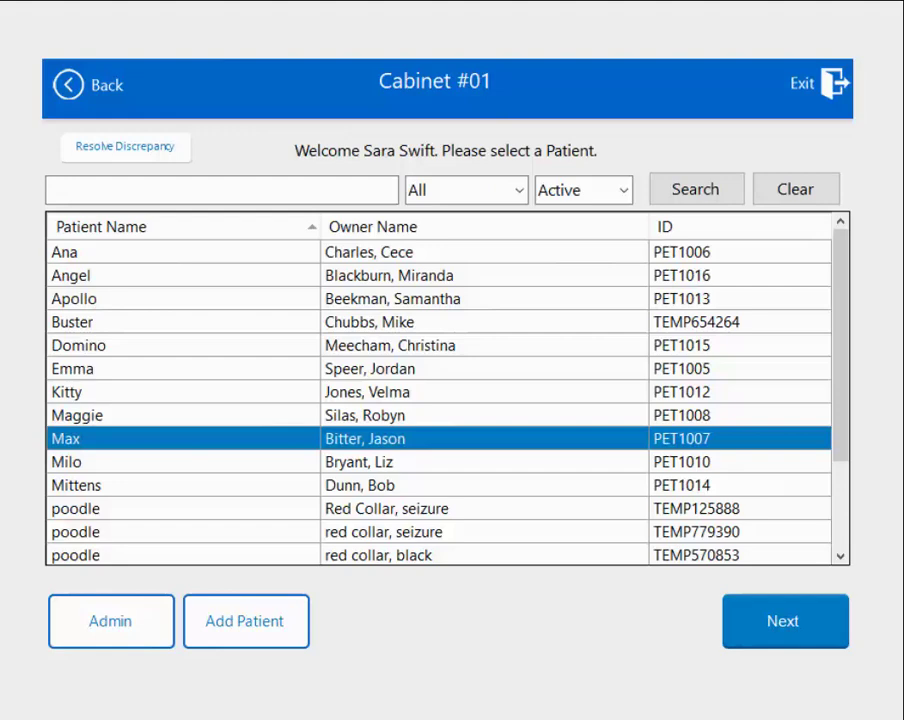
left_click(784, 621)
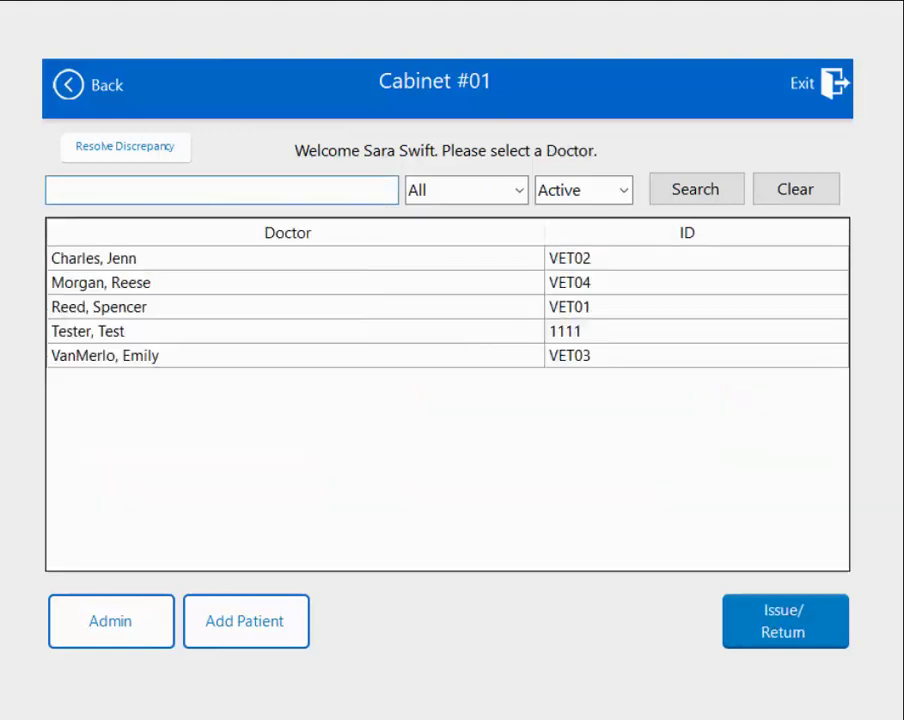
left_click(446, 307)
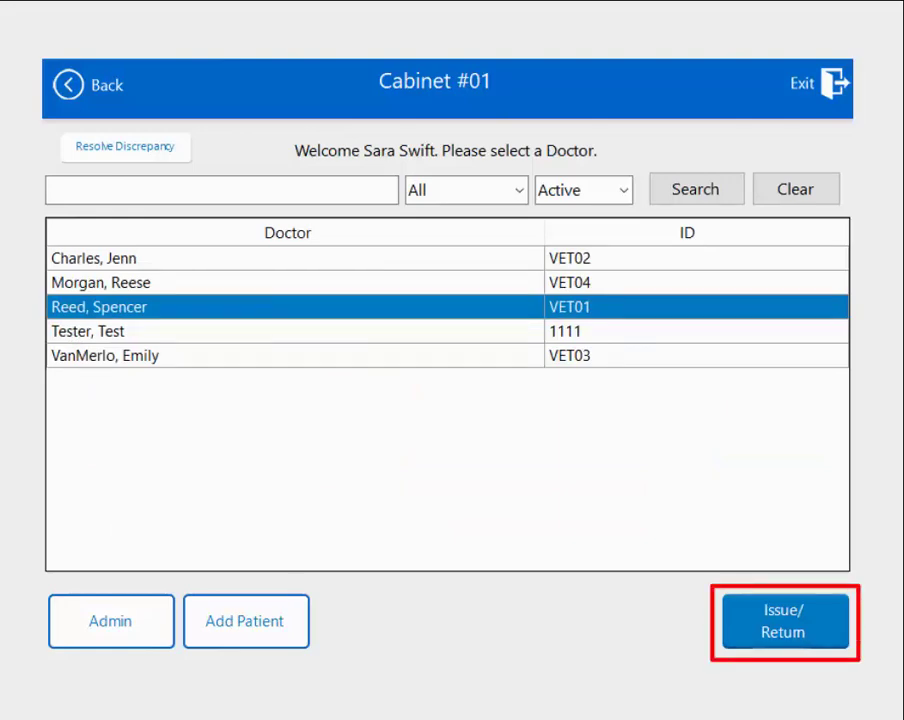
left_click(784, 621)
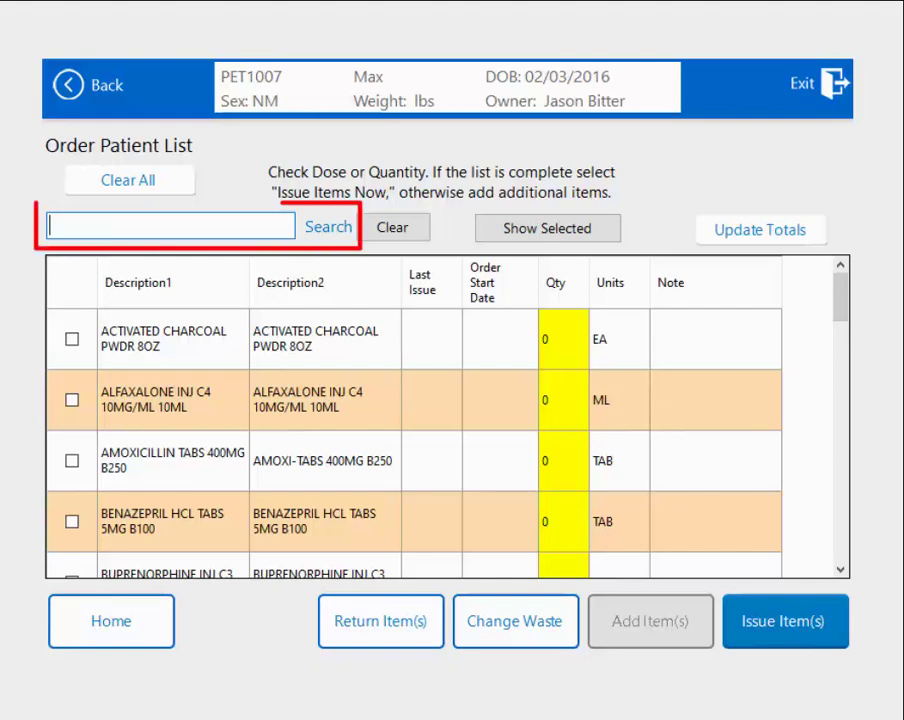
- Filter the item list by "car" and set the quantity of Carprofen Chew Tabs 100MG B180 to 1 TAB
type("carf")
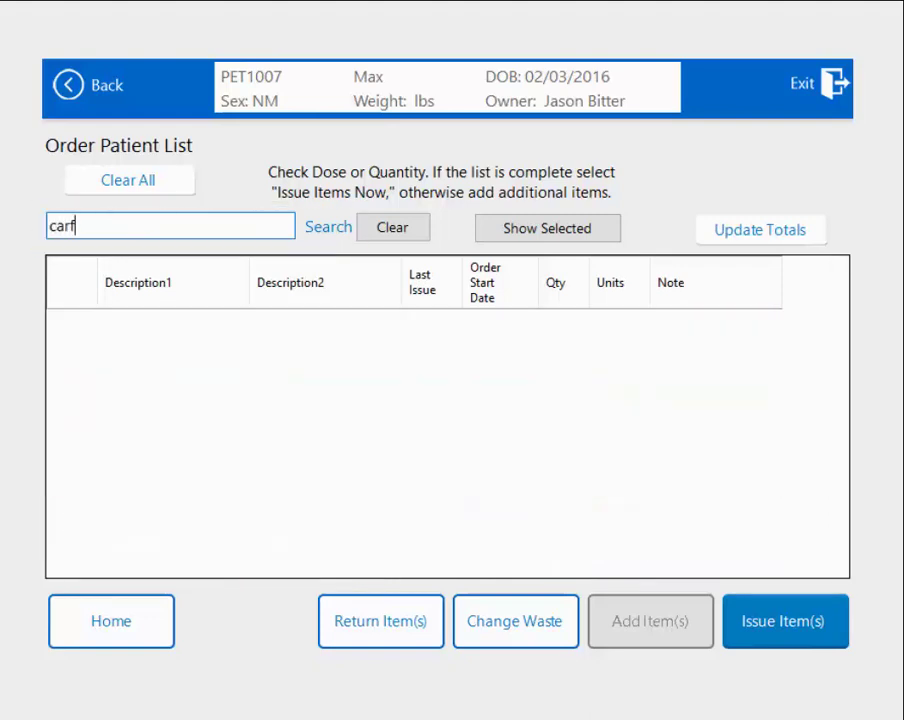
key("BackSpace")
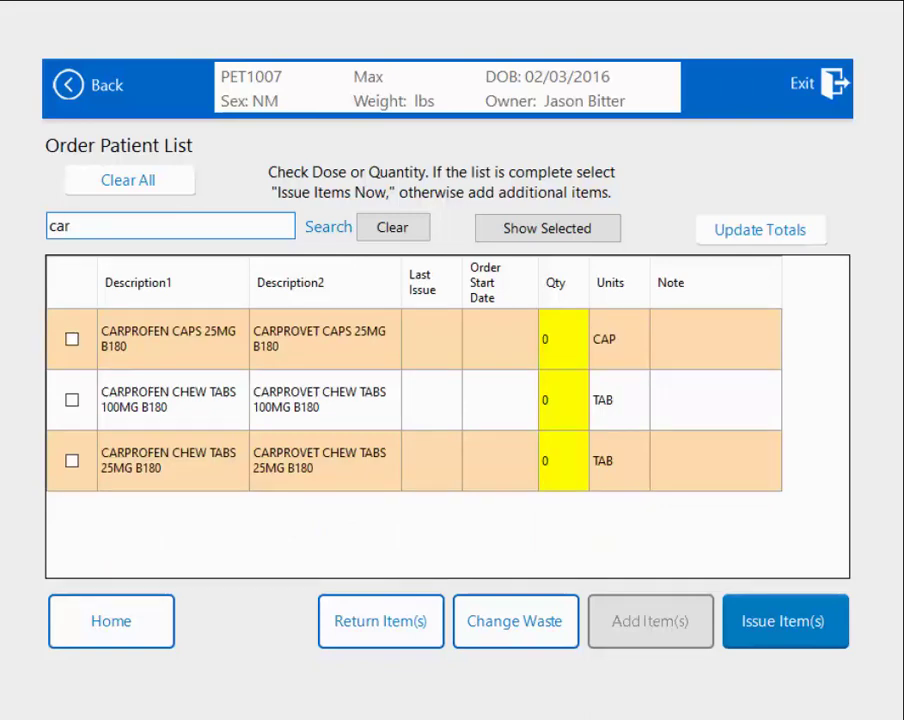
left_click(548, 399)
type("1")
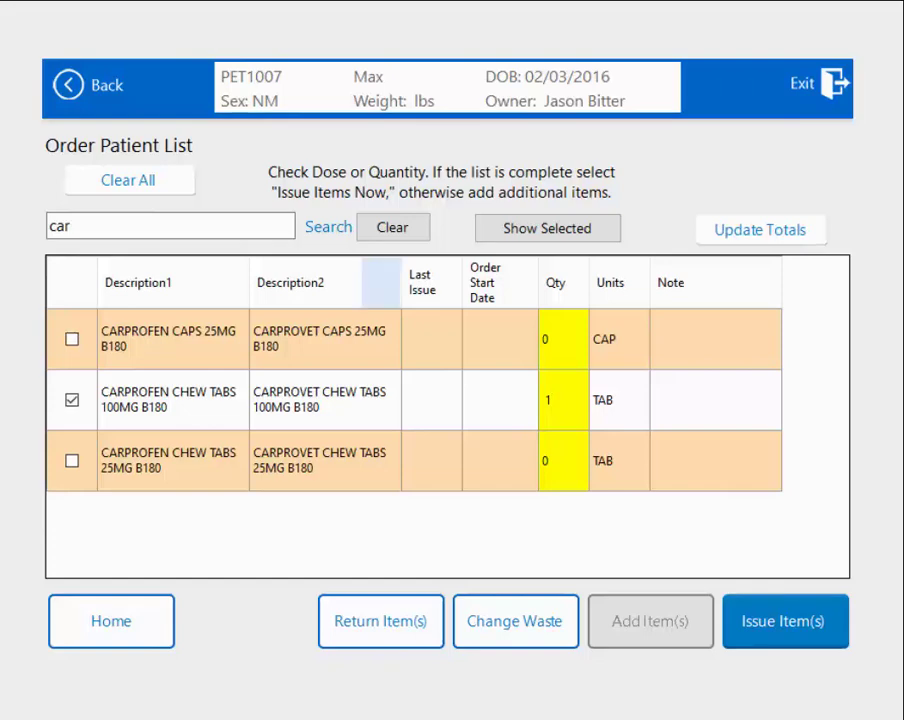
- Filter the item list by "bup", set the Buprenorphine Inj C3 quantity to 1 ML and show only the selected items
left_click_drag(78, 226, 47, 226)
type("bup")
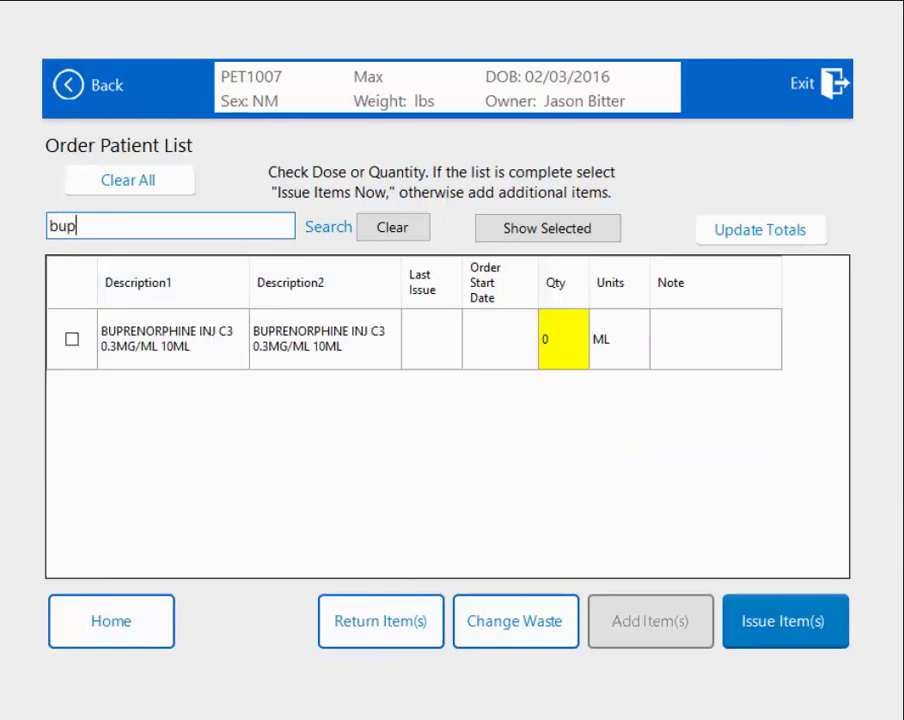
left_click(548, 339)
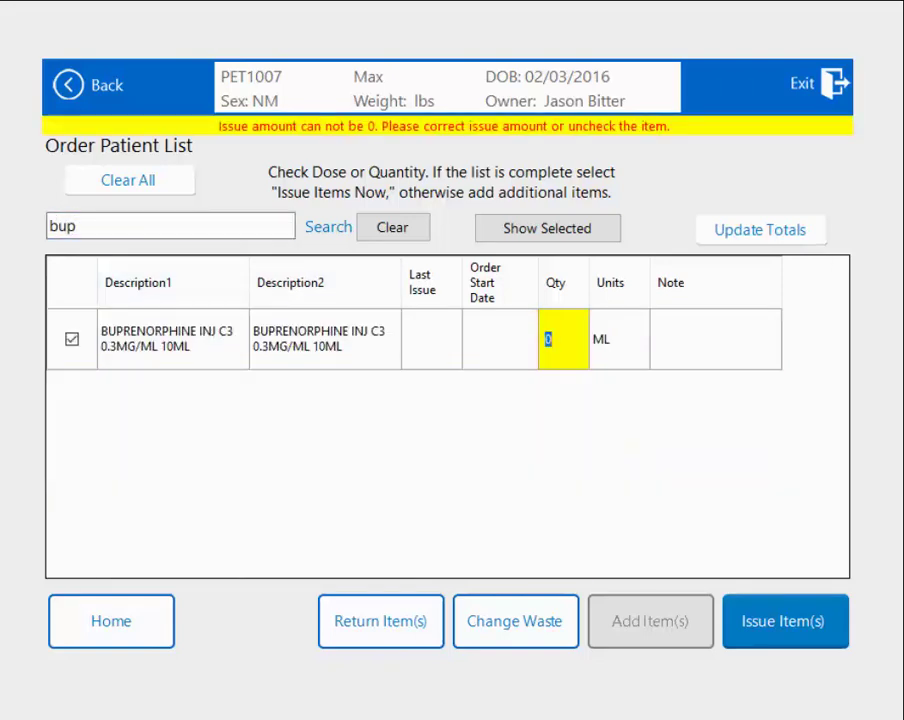
type("1")
left_click(547, 228)
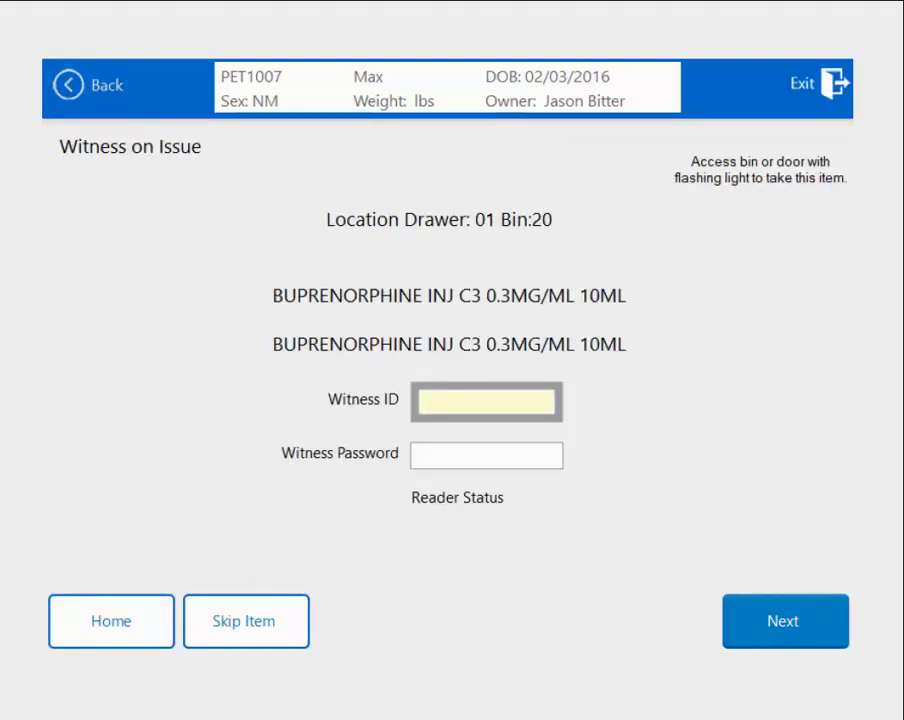
- Authorize the buprenorphine issue with the witness ID and witness password, and enter quantity 1 for container BUP-001
type("****")
key("Tab")
type("****")
key("Return")
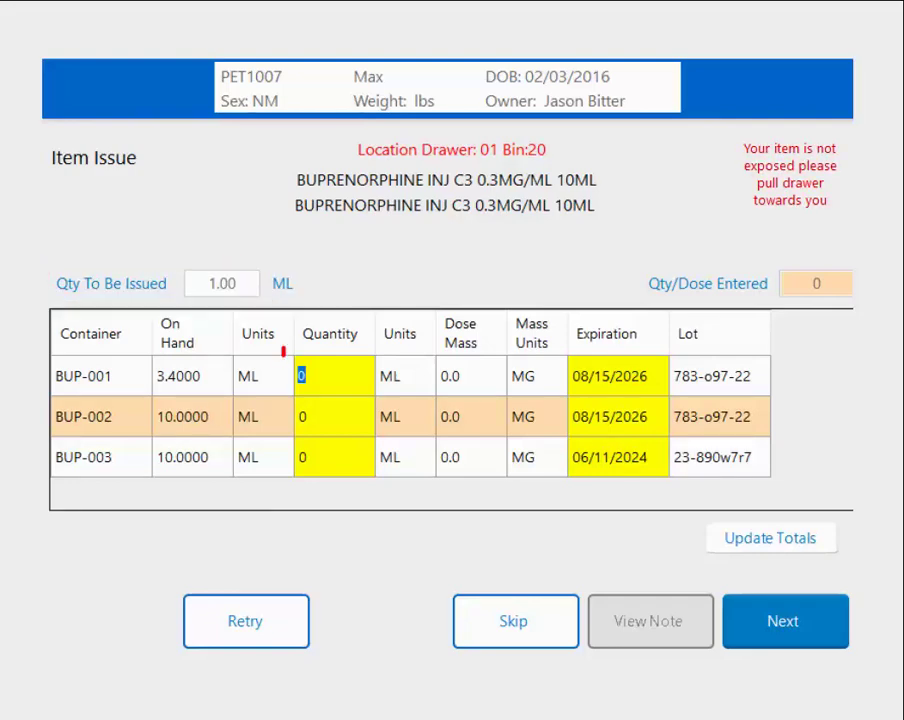
type("1")
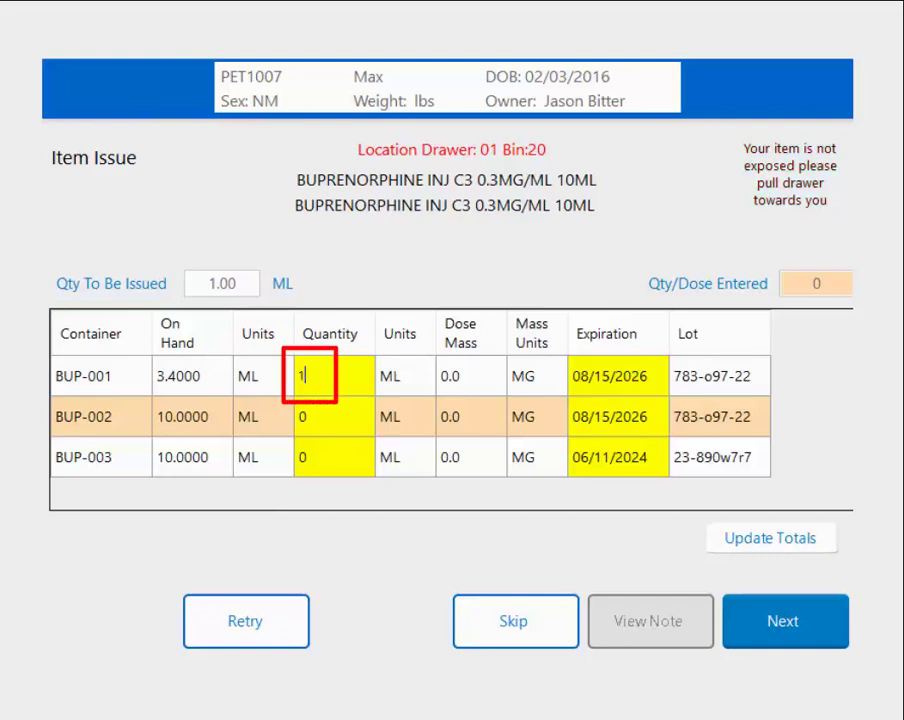